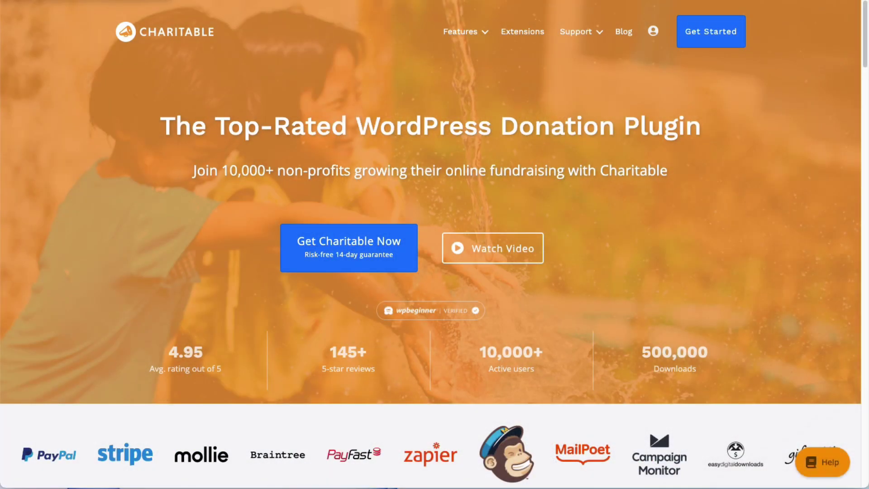
pyautogui.scroll(-3, 430, 244)
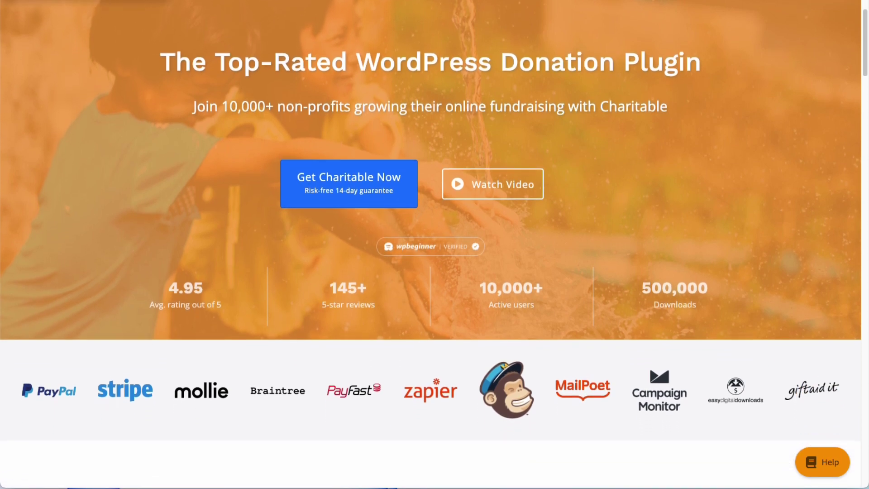
pyautogui.scroll(-3, 430, 244)
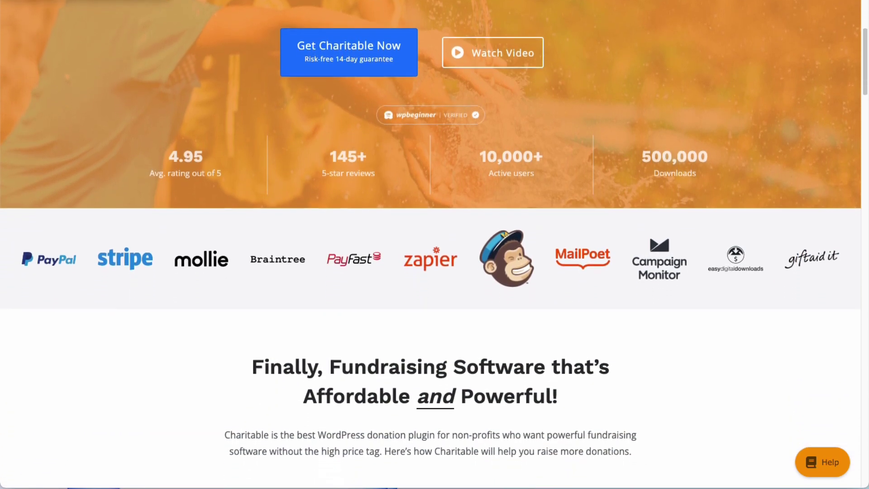
pyautogui.scroll(-3, 431, 245)
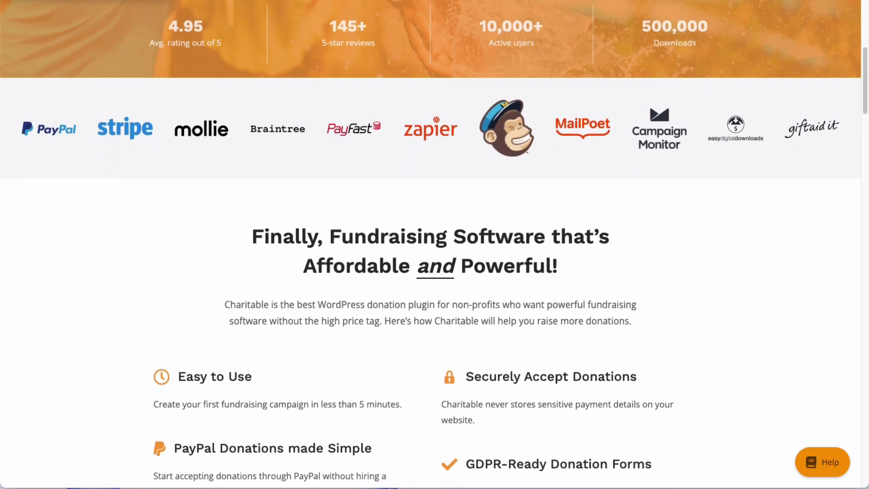
pyautogui.scroll(-2, 431, 245)
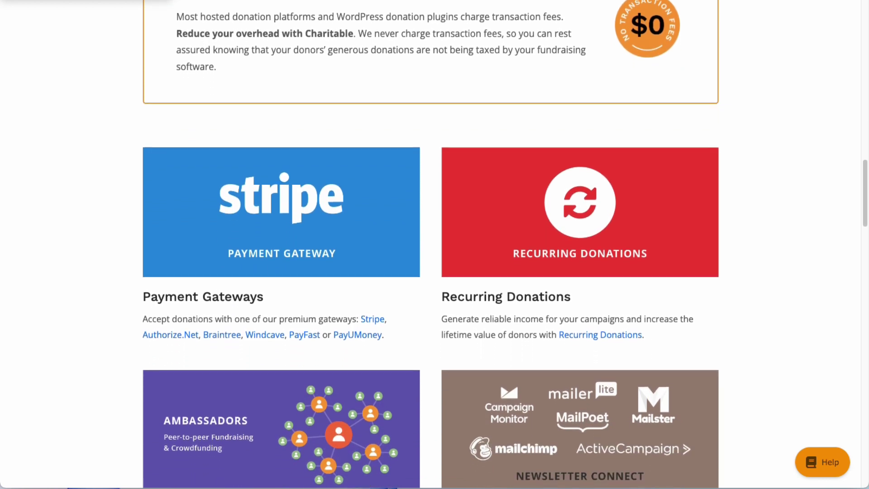
pyautogui.scroll(-3, 435, 244)
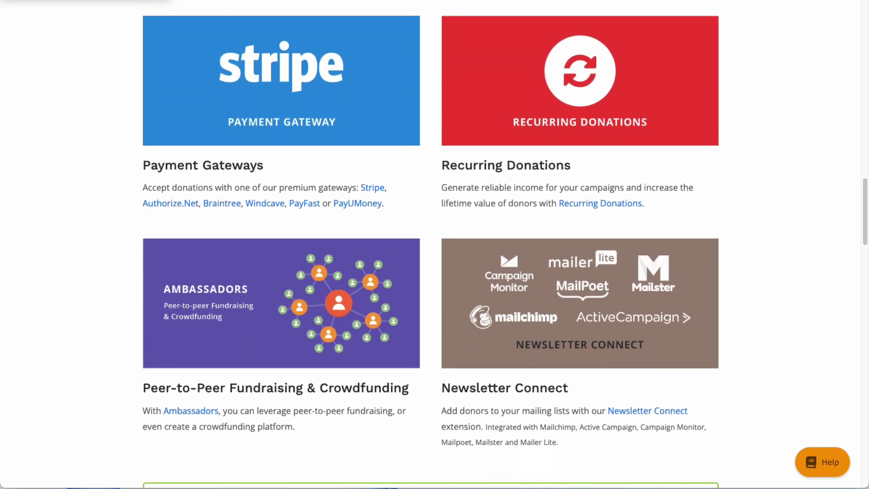
pyautogui.scroll(-3, 435, 244)
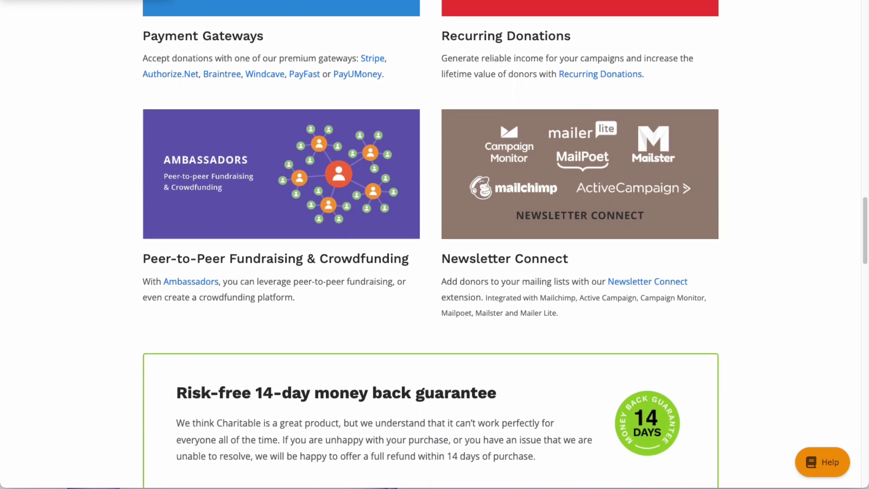
pyautogui.scroll(-3, 435, 244)
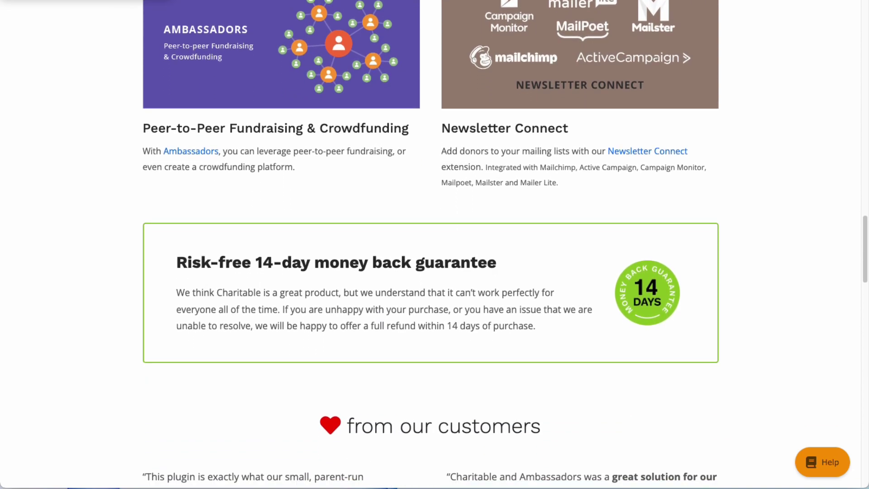
pyautogui.scroll(-2, 435, 244)
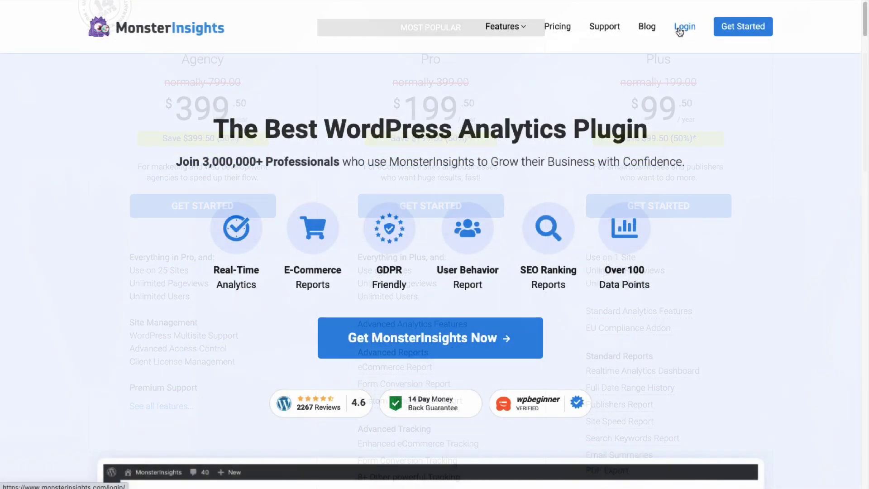
# - Sign in to the MonsterInsights account, download the Pro 8.5.0 plugin zip, and return to WordPress
pyautogui.click(679, 30)
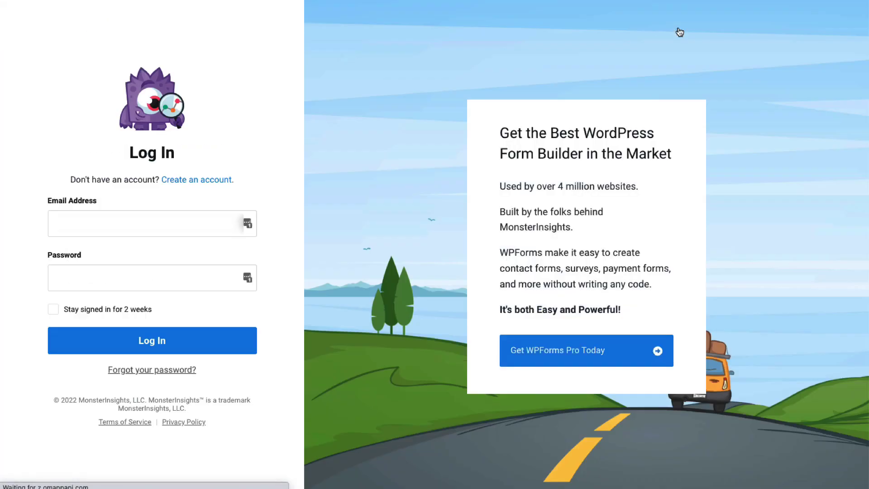
pyautogui.click(205, 346)
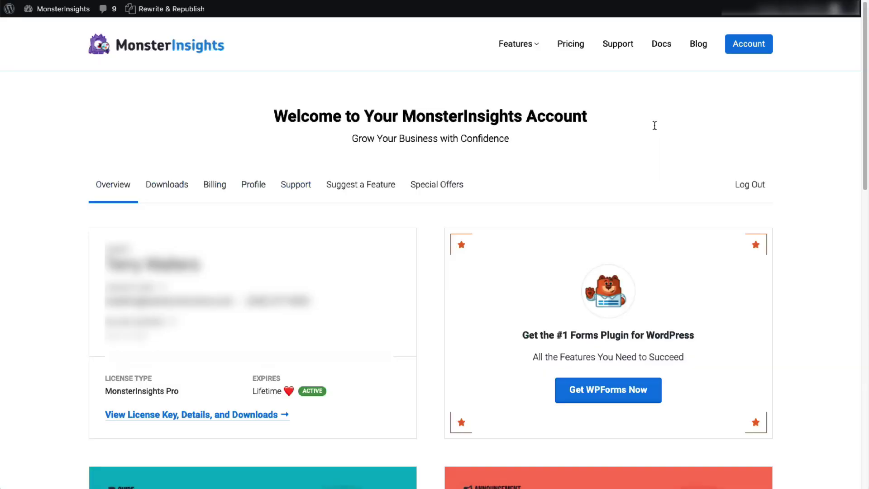
pyautogui.click(254, 415)
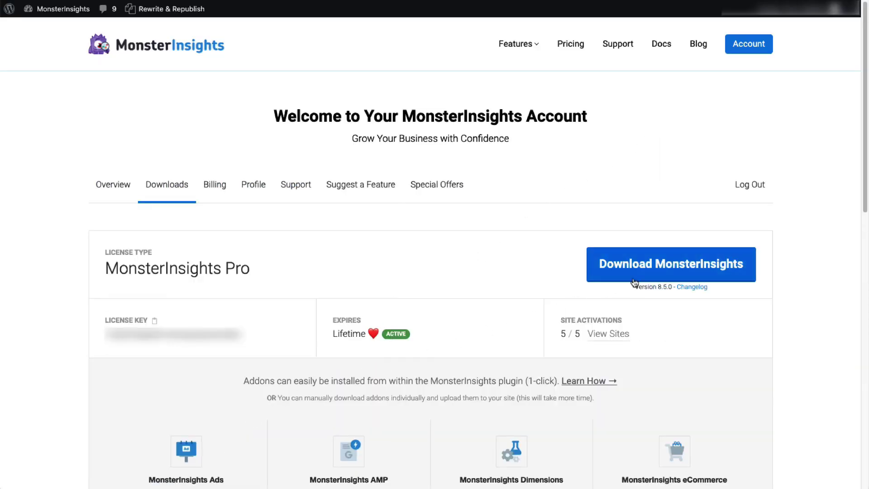
pyautogui.click(667, 271)
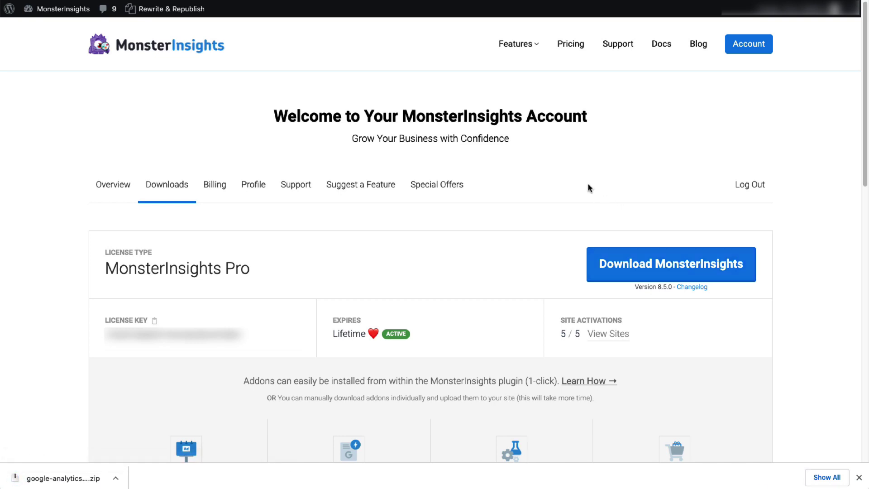
pyautogui.hotkey('ctrl', 'Tab')
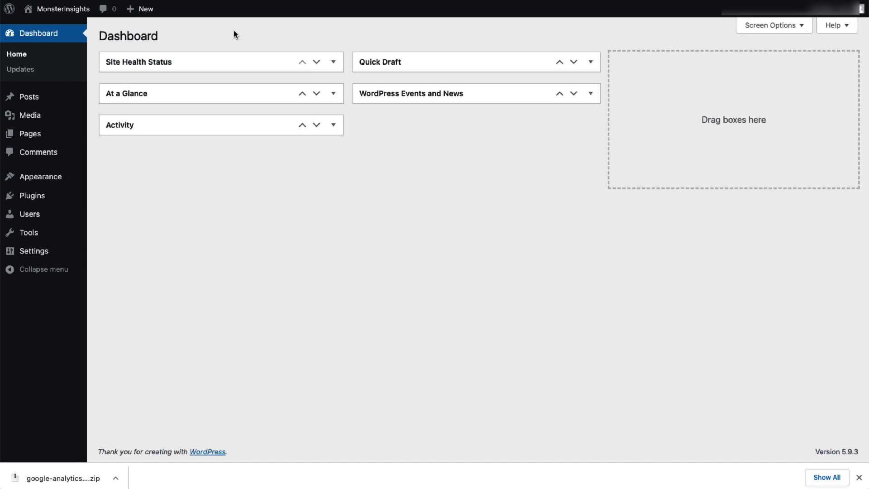
# - Upload google-analytics-premium-v8.5.0.zip under Plugins > Add New and install it
pyautogui.moveTo(56, 205)
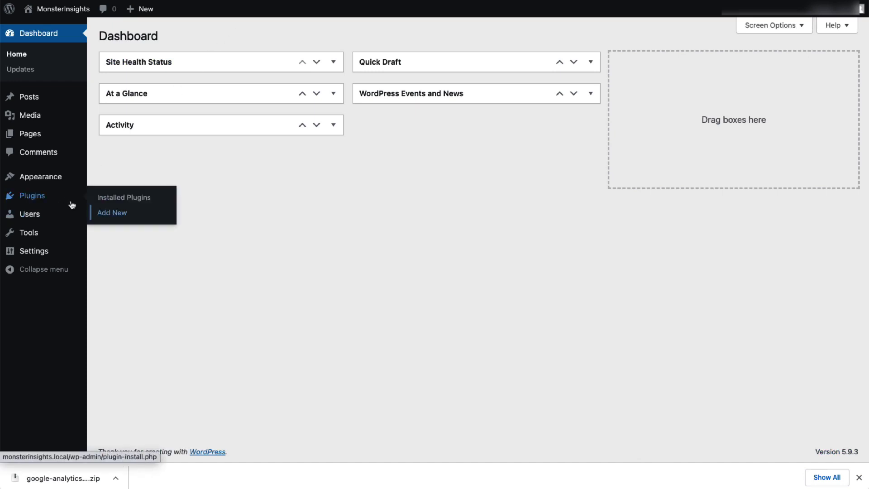
pyautogui.click(103, 220)
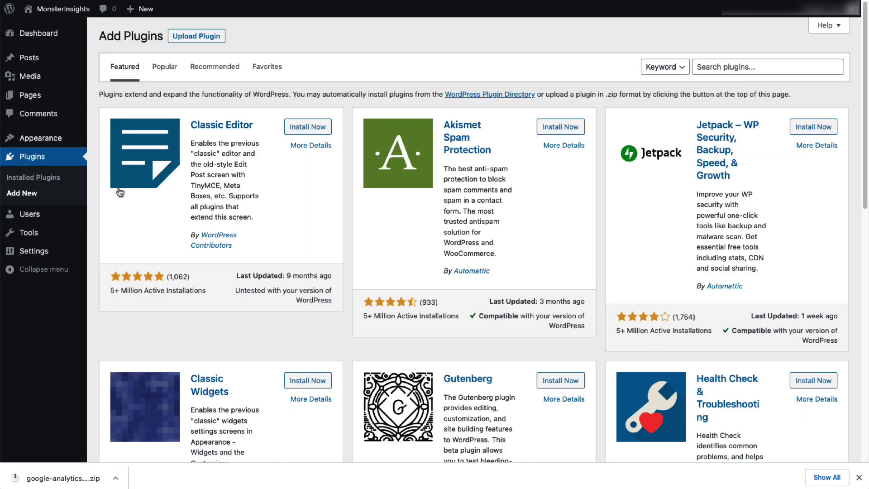
pyautogui.click(205, 37)
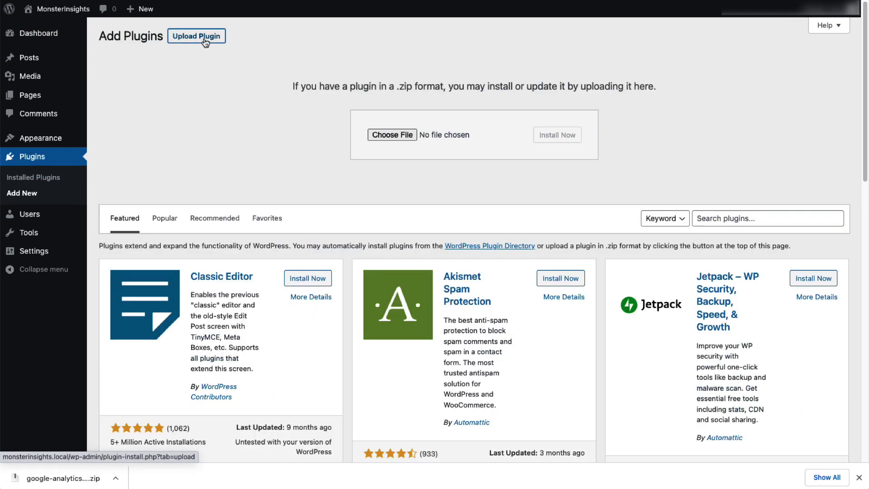
pyautogui.moveTo(63, 479); pyautogui.dragTo(338, 242)
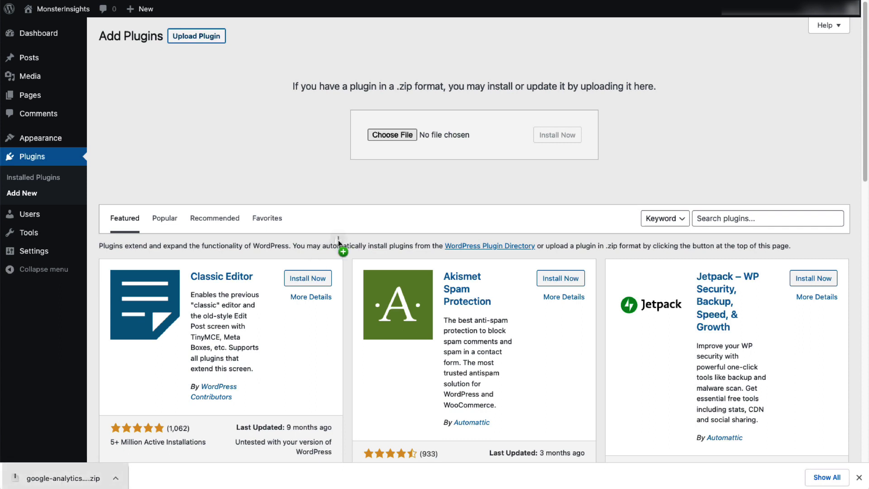
pyautogui.moveTo(416, 137); pyautogui.dragTo(416, 137)
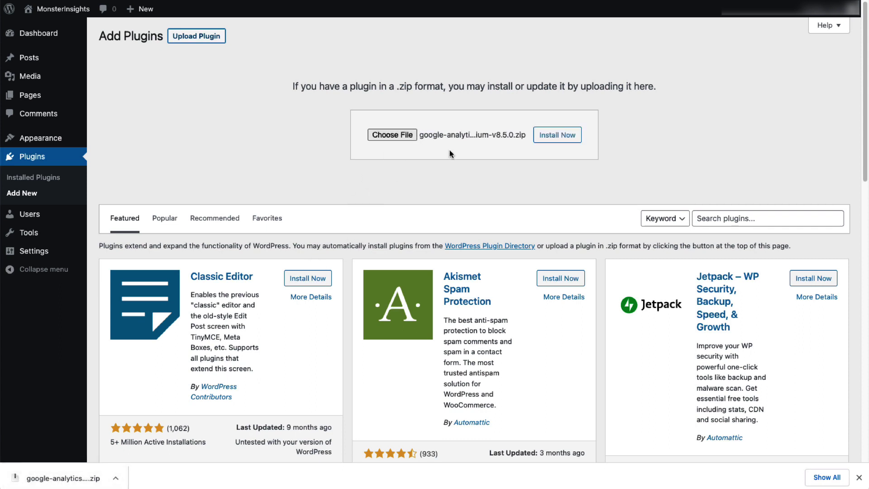
pyautogui.click(551, 140)
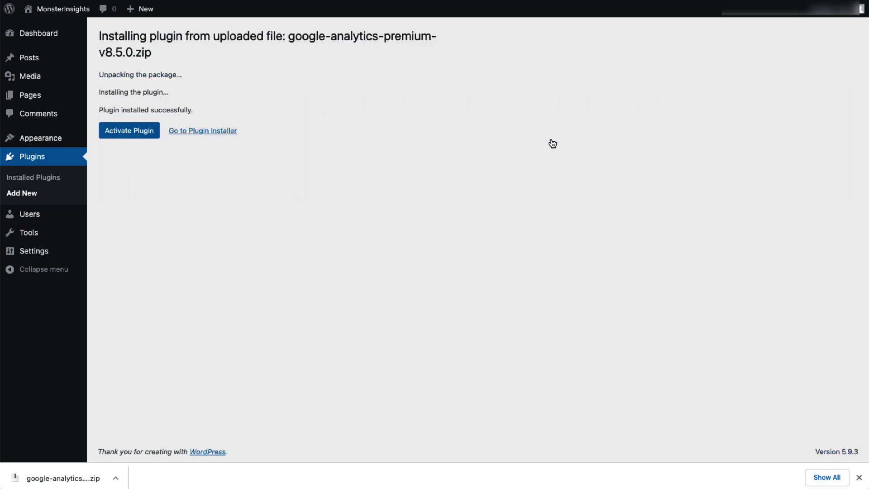
# - Activate MonsterInsights, launch its setup wizard, and save the first step
pyautogui.click(144, 133)
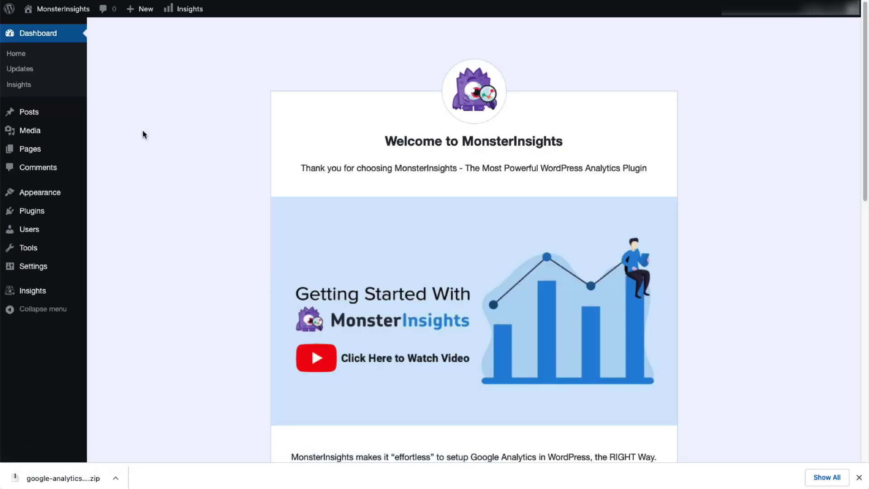
pyautogui.moveTo(865, 75); pyautogui.dragTo(865, 202)
pyautogui.click(416, 213)
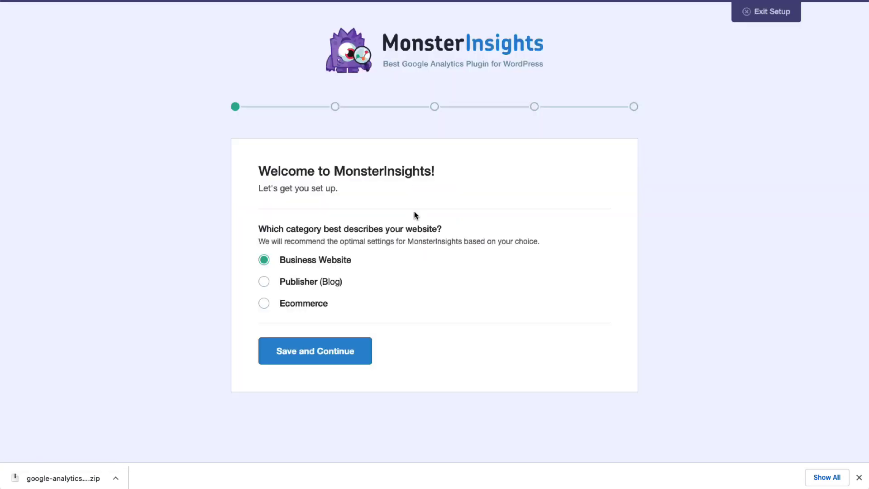
pyautogui.click(279, 350)
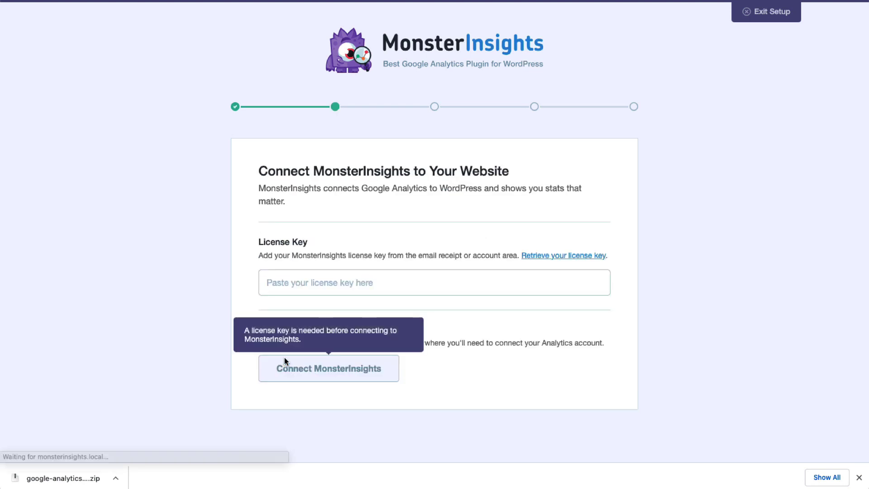
# - Paste the account's license key into the License Key field and connect MonsterInsights
pyautogui.hotkey('ctrl', 'Tab')
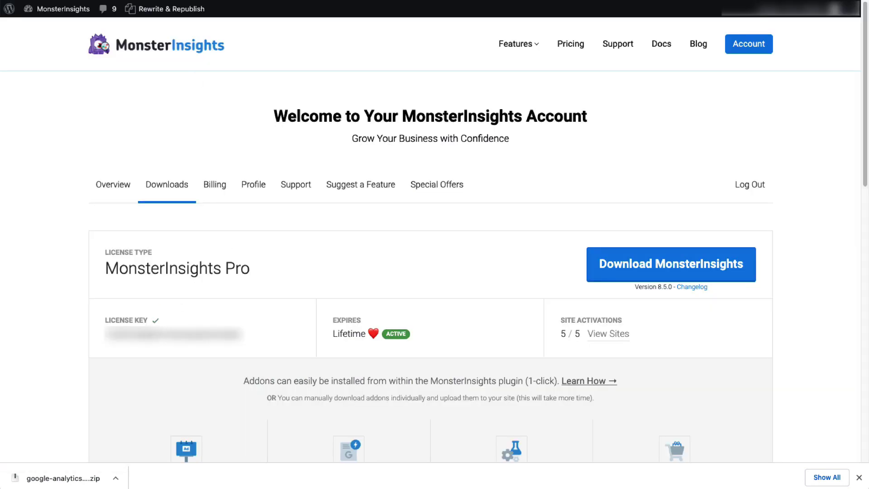
pyautogui.hotkey('ctrl', 'shift', 'Tab')
pyautogui.rightClick(283, 281)
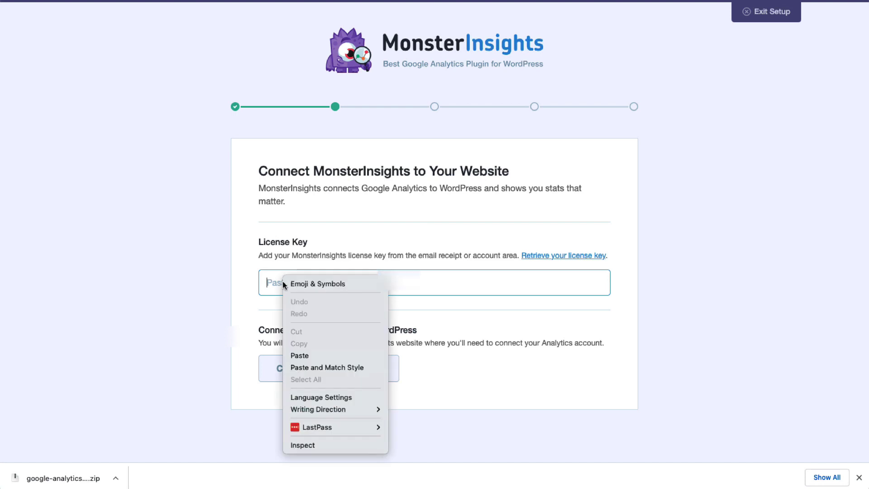
pyautogui.click(299, 355)
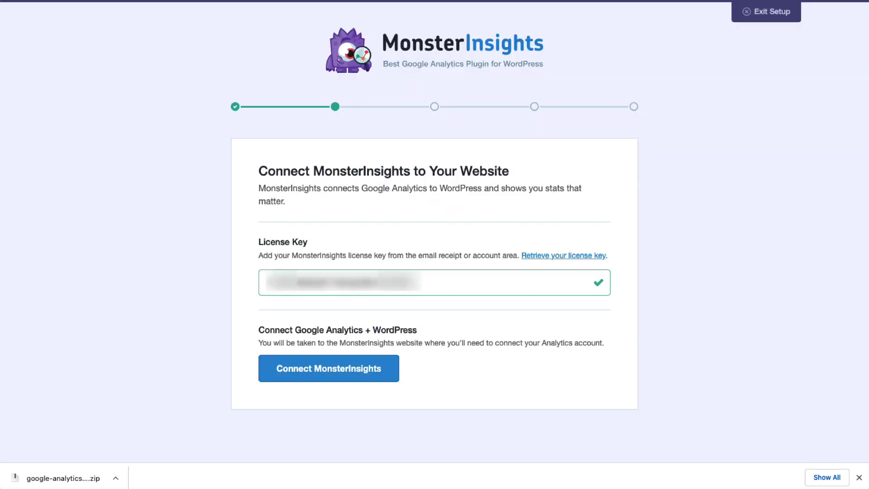
pyautogui.click(335, 371)
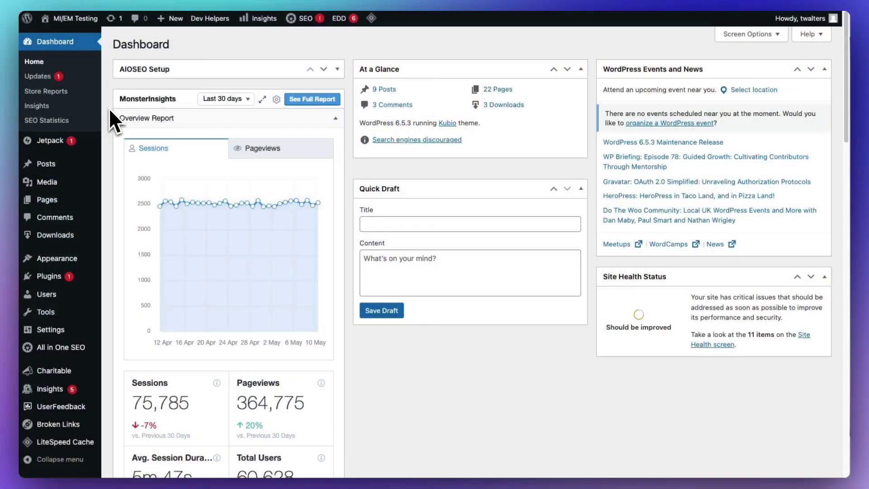
# - Check Insights Addons, then show the Settings eCommerce tab down to the Charitable row
pyautogui.moveTo(50, 389)
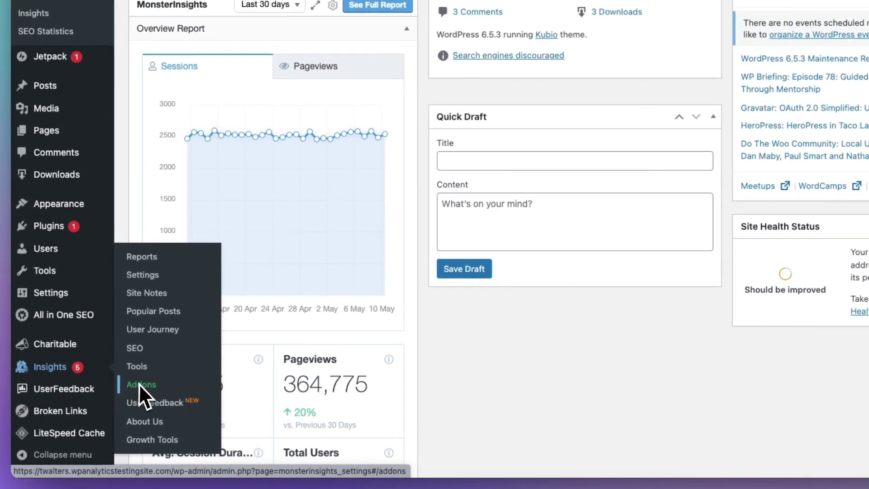
pyautogui.click(141, 385)
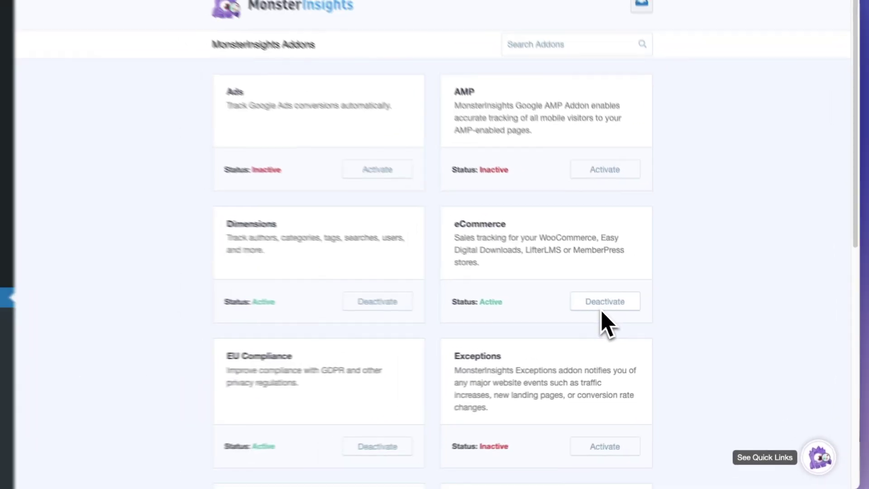
pyautogui.click(44, 343)
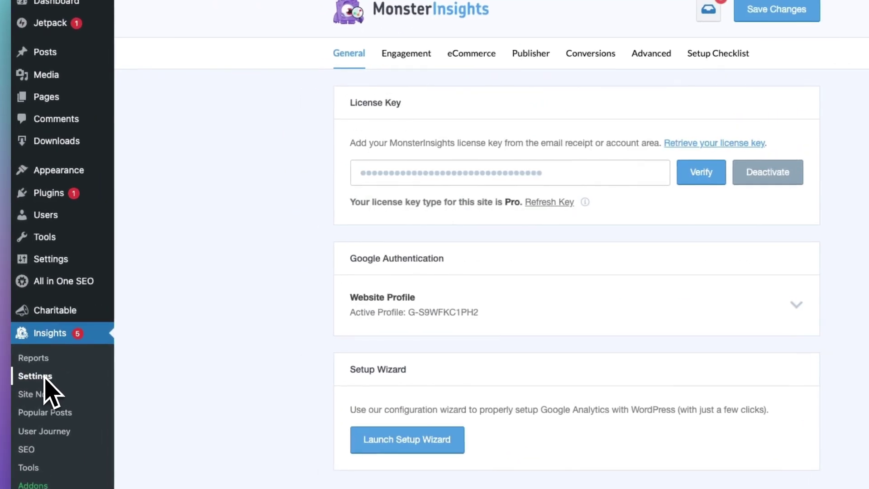
pyautogui.click(471, 61)
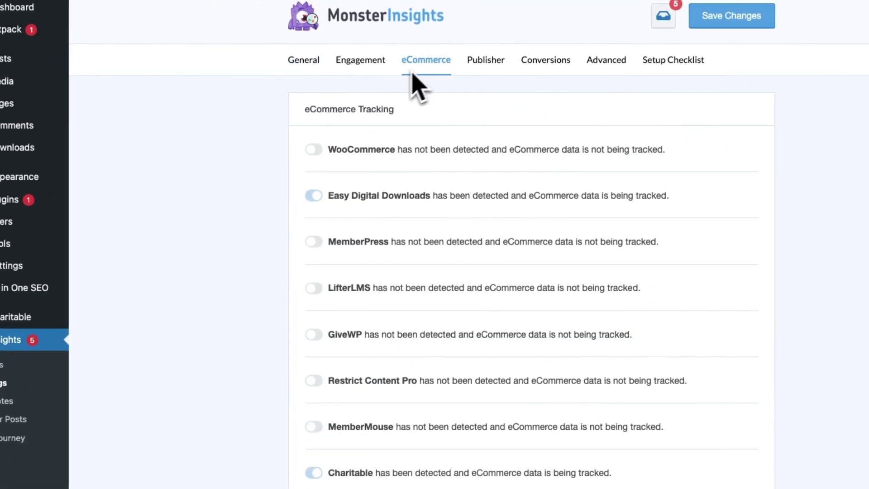
pyautogui.scroll(-1, 319, 155)
pyautogui.scroll(-5, 277, 177)
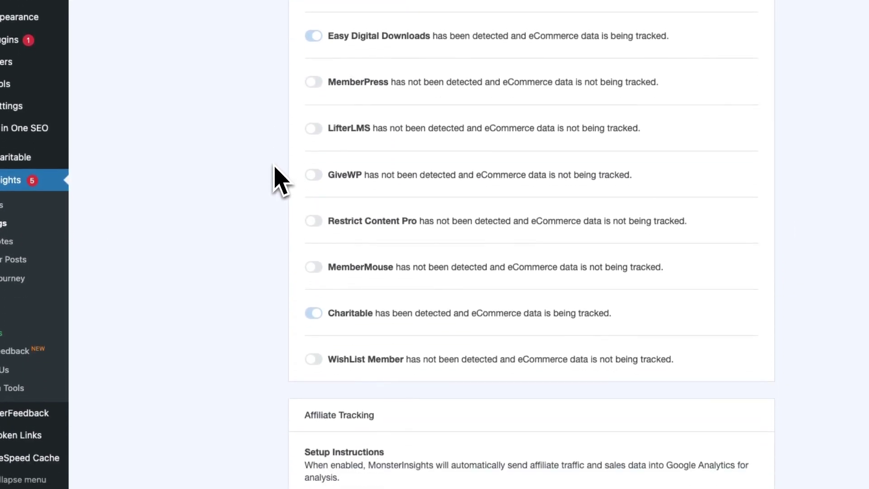
pyautogui.scroll(-1, 386, 180)
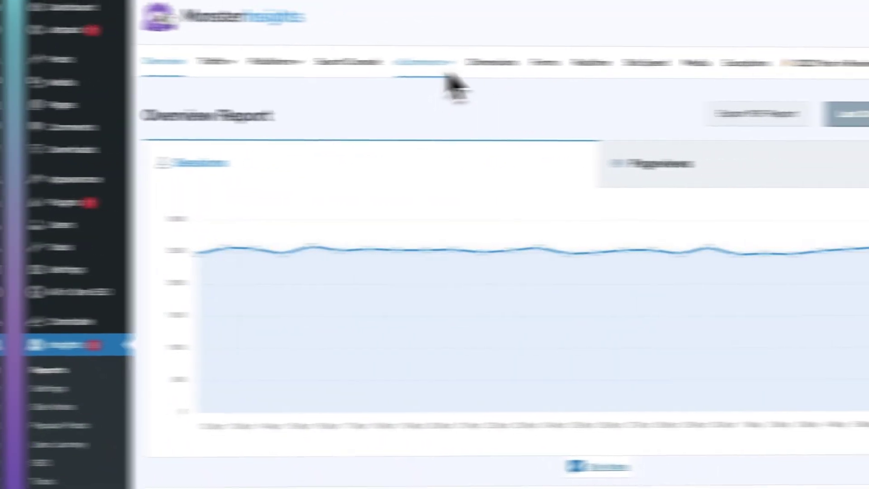
# - Show the eCommerce Overview report with its transactions and revenue
pyautogui.click(429, 74)
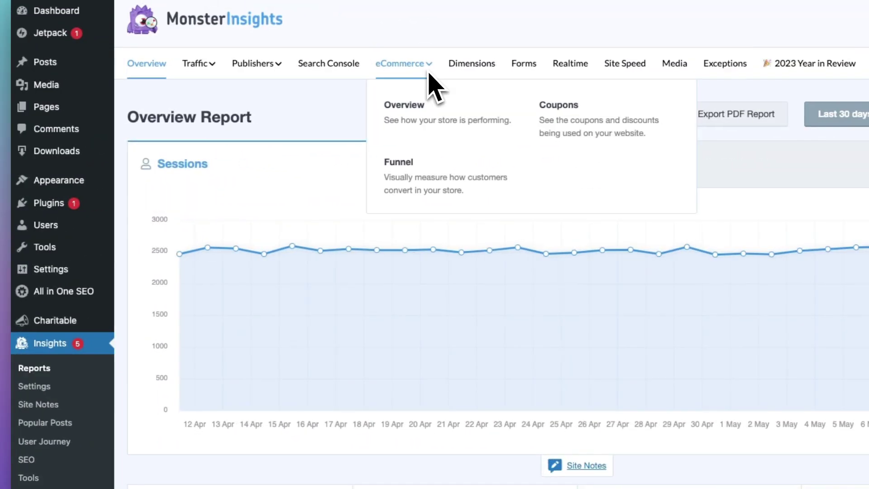
pyautogui.click(426, 98)
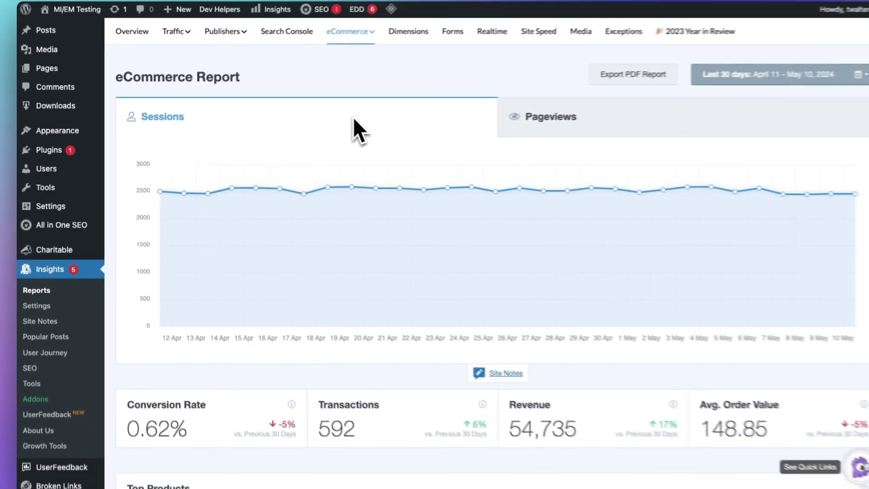
pyautogui.scroll(-5, 354, 120)
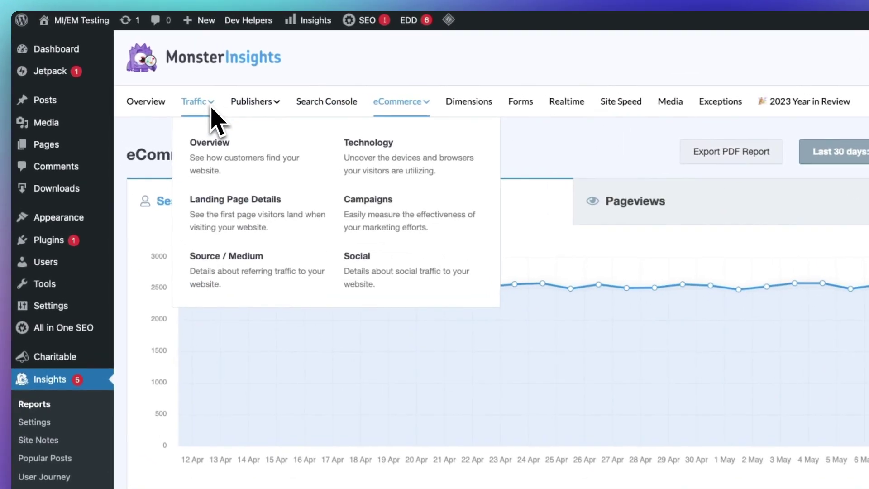
# - Show the Traffic Overview report's per-channel sessions, purchases and revenue
pyautogui.click(187, 107)
pyautogui.scroll(-6, 227, 165)
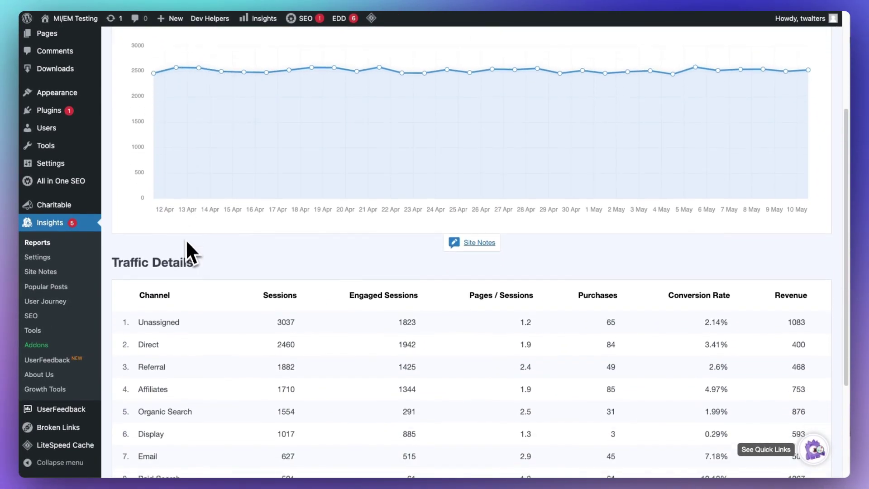
pyautogui.scroll(-3, 187, 242)
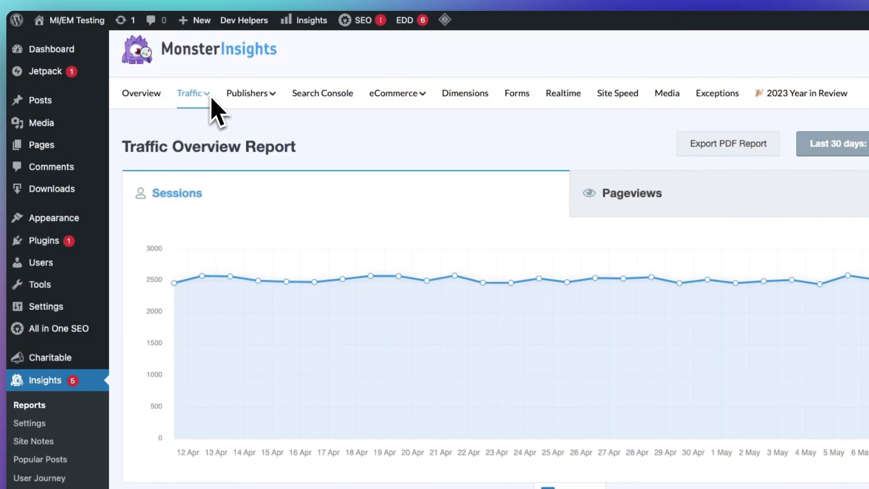
# - Review the Traffic Campaigns report and its Campaign Details table
pyautogui.click(211, 99)
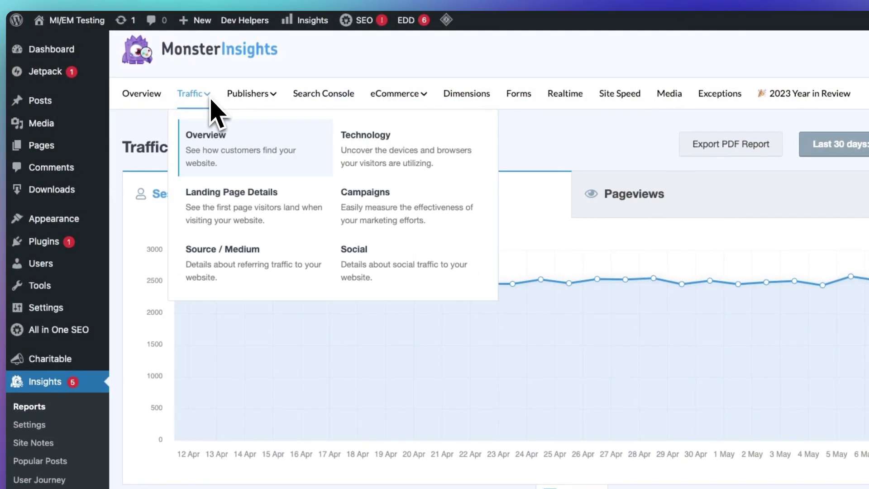
pyautogui.click(346, 205)
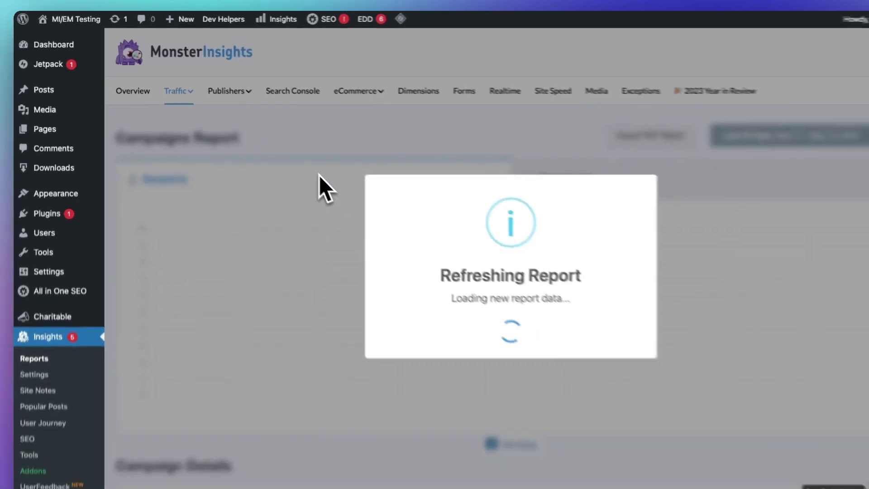
pyautogui.scroll(-6, 108, 194)
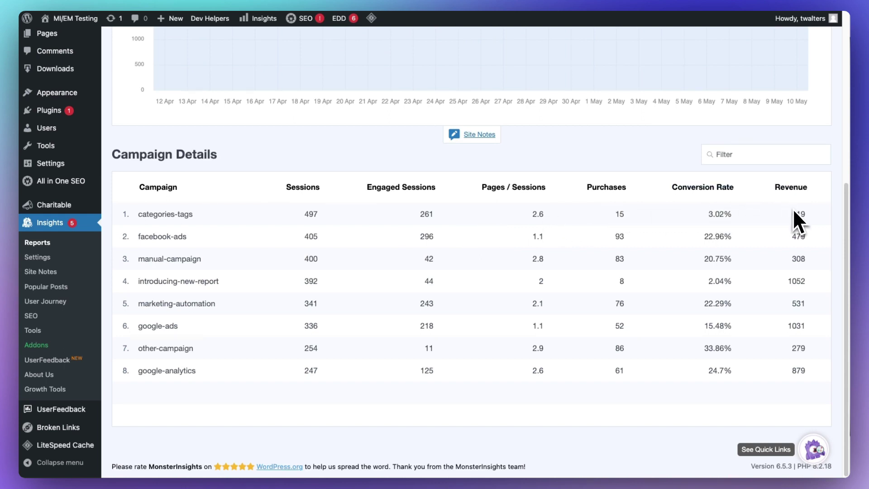
pyautogui.scroll(4, 794, 211)
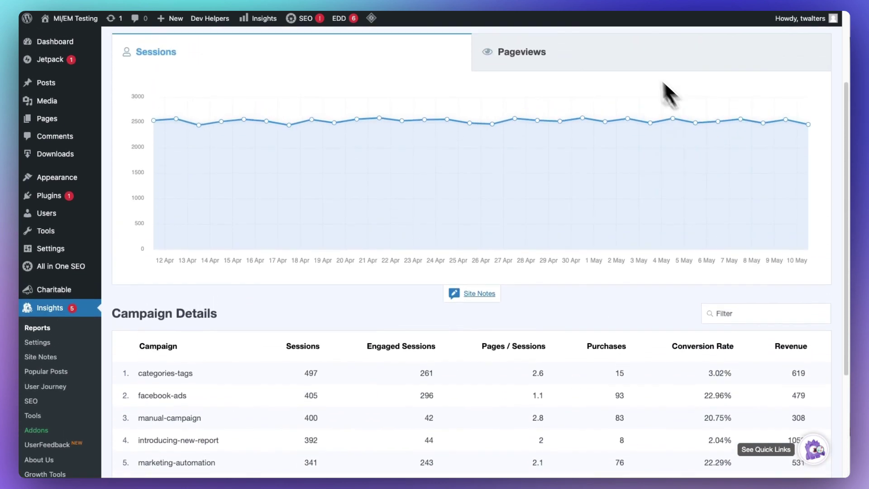
pyautogui.scroll(3, 664, 83)
# - Show the Forms report's impressions, conversions and conversion rate per form
pyautogui.click(432, 81)
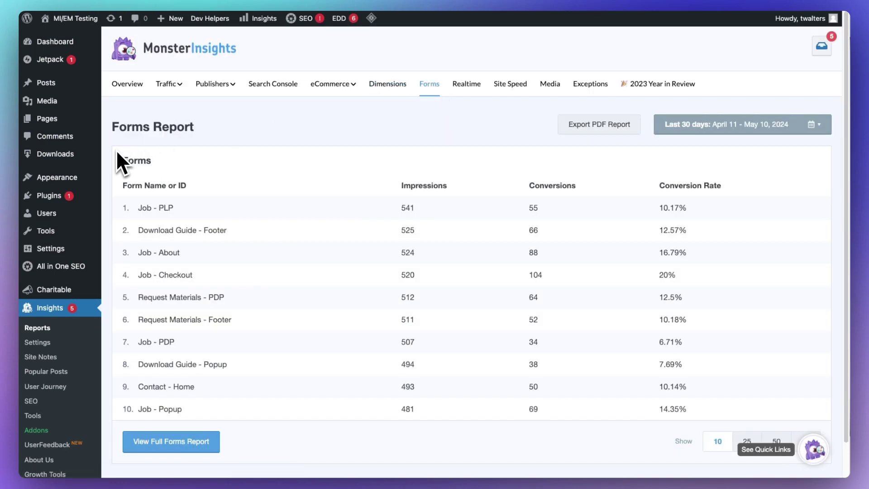
pyautogui.scroll(-1, 107, 155)
pyautogui.scroll(-1, 107, 155)
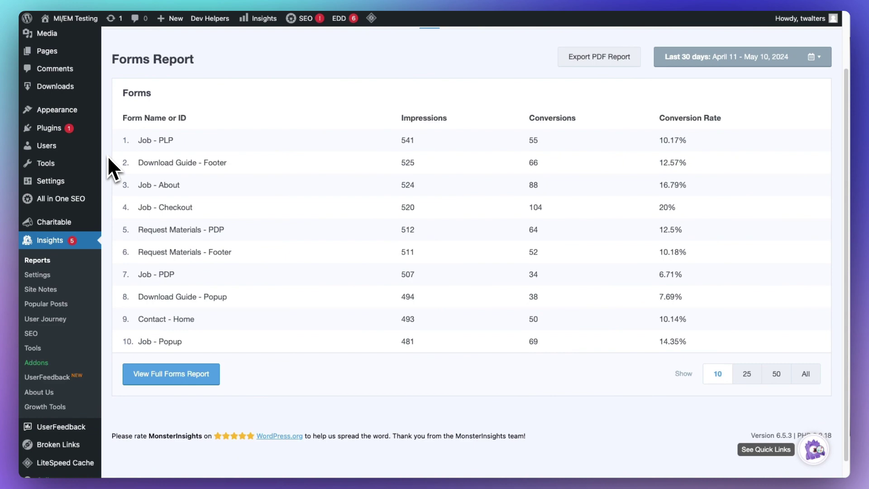